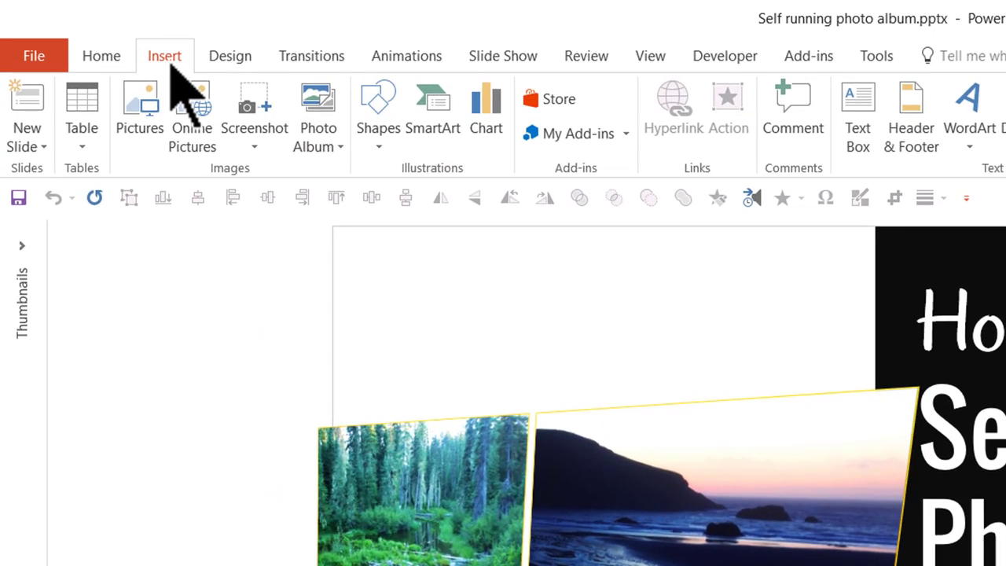
# - Start a new photo album from the Photo Album menu
pyautogui.click(334, 154)
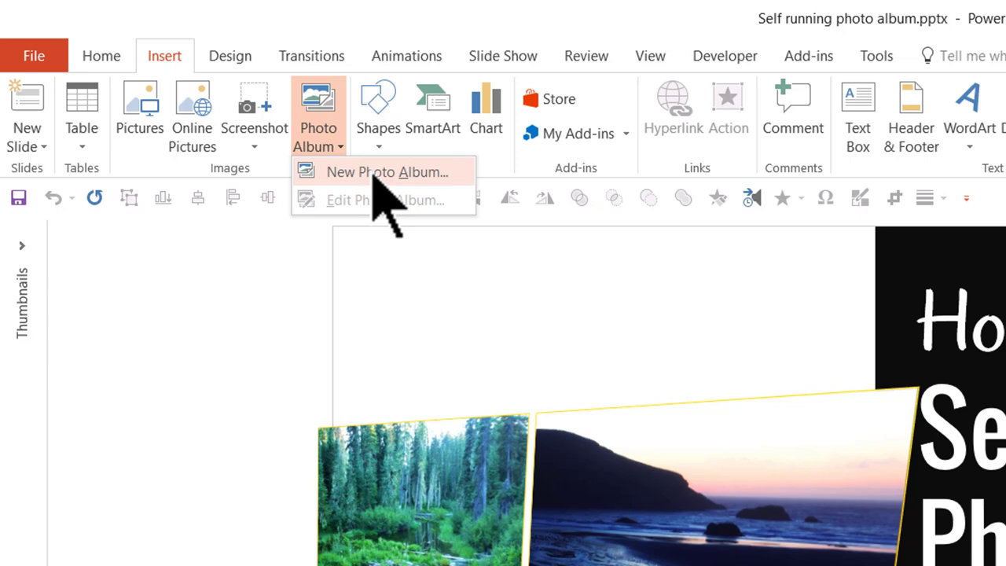
pyautogui.click(372, 173)
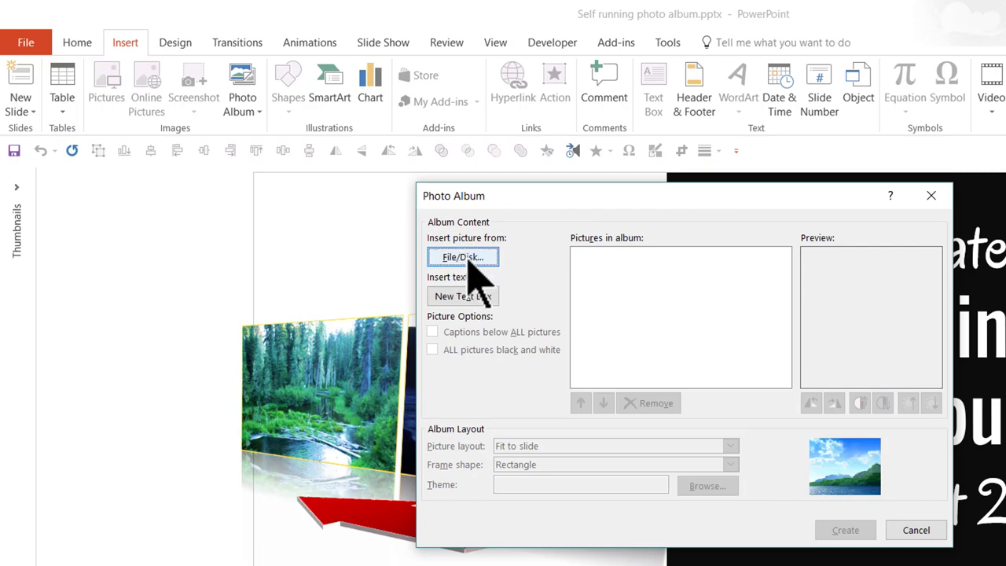
# - Insert the lewisia, red flower, stock-rose and dark tulip photos from disk into the album
pyautogui.click(464, 258)
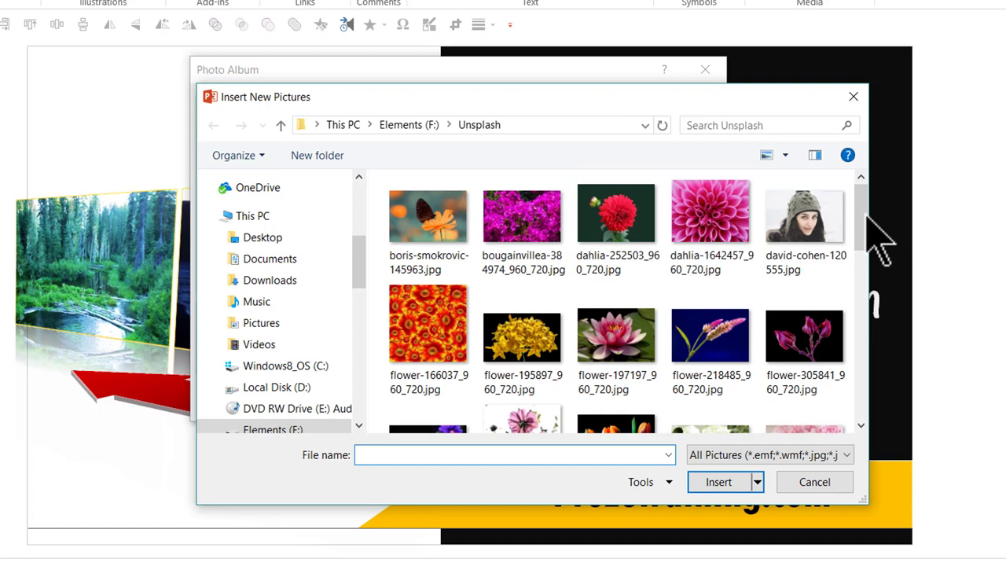
pyautogui.moveTo(863, 209); pyautogui.dragTo(865, 301)
pyautogui.click(515, 346)
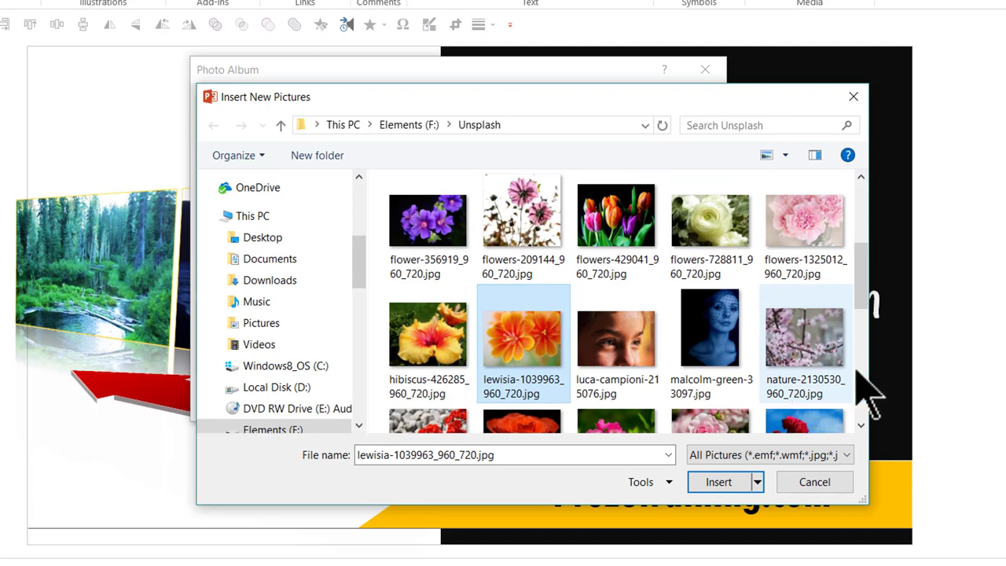
pyautogui.moveTo(867, 289); pyautogui.dragTo(865, 313)
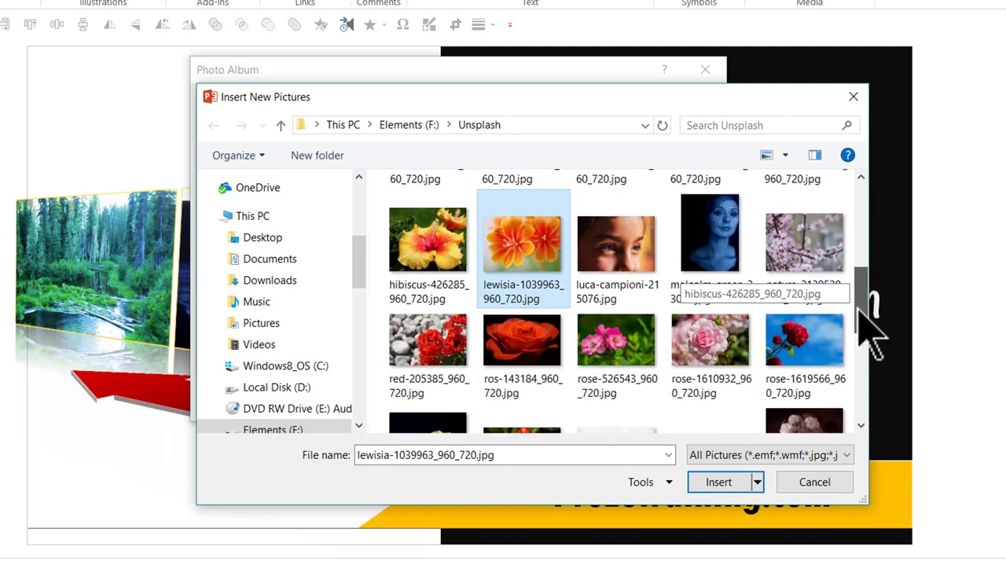
pyautogui.keyDown('ctrl'); pyautogui.click(438, 349); pyautogui.keyUp('ctrl')
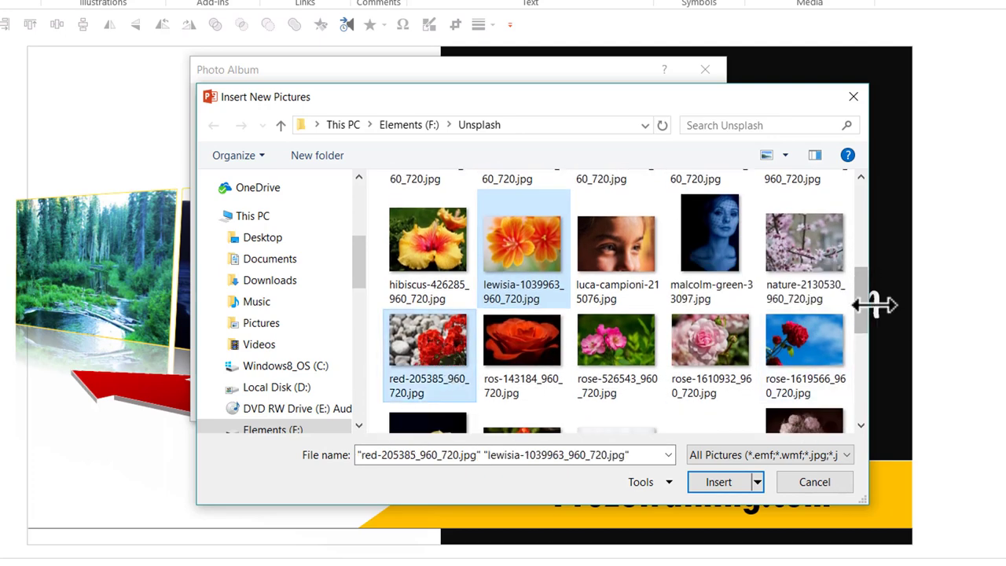
pyautogui.moveTo(872, 314); pyautogui.dragTo(865, 335)
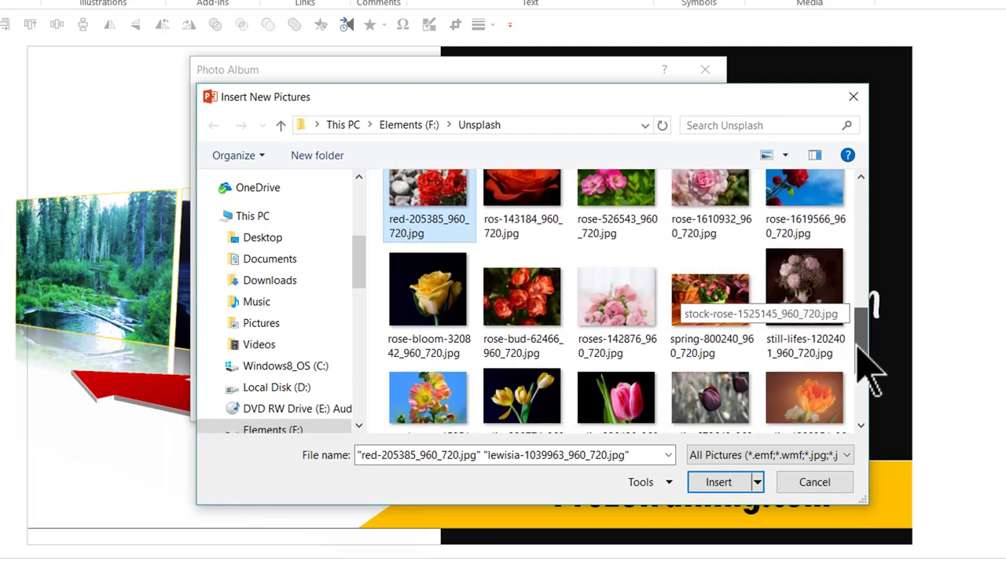
pyautogui.keyDown('ctrl'); pyautogui.click(449, 398); pyautogui.keyUp('ctrl')
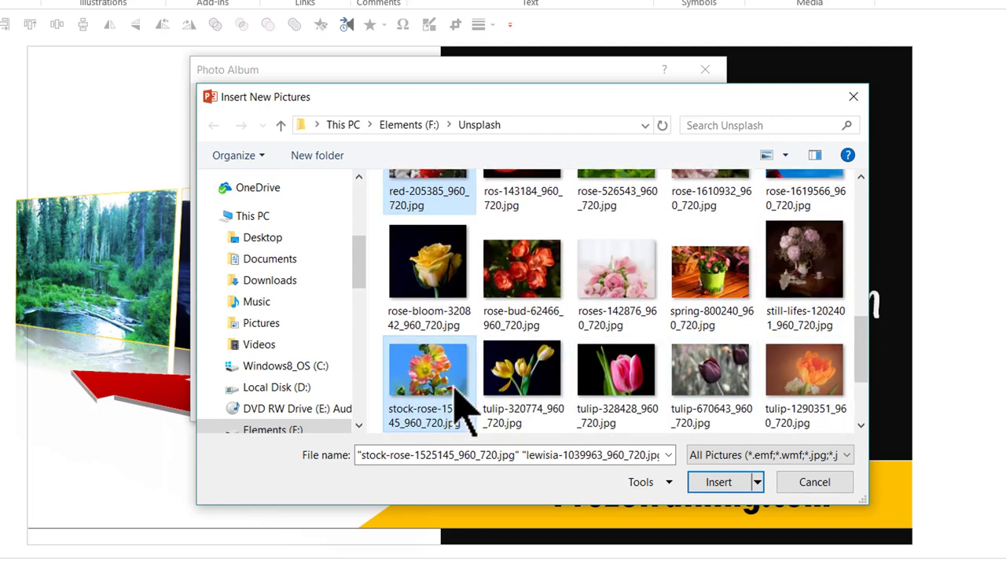
pyautogui.keyDown('ctrl'); pyautogui.click(689, 369); pyautogui.keyUp('ctrl')
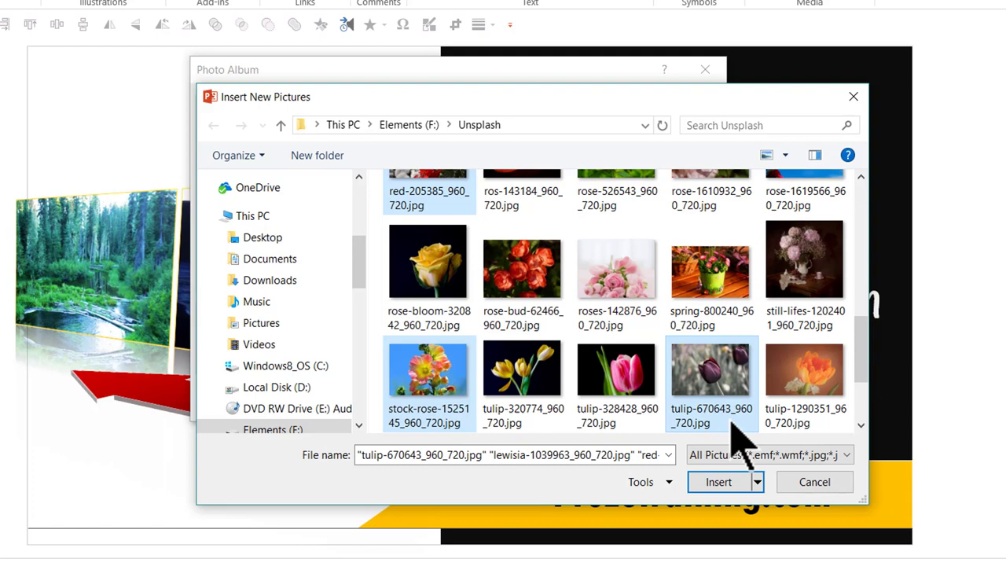
pyautogui.click(718, 482)
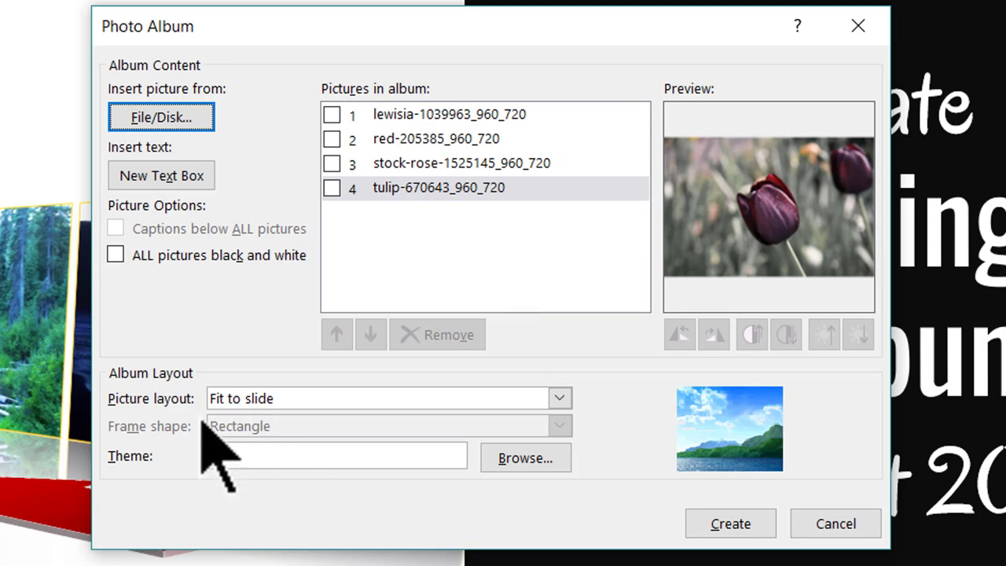
# - Create the album with a 1-picture layout and Soft Edge Rectangle frames
pyautogui.click(309, 399)
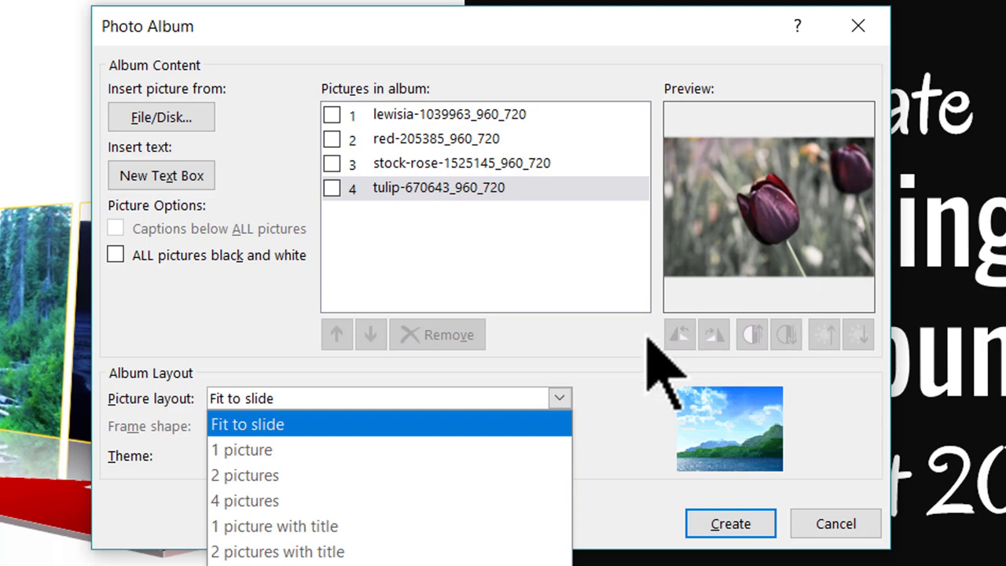
pyautogui.click(258, 446)
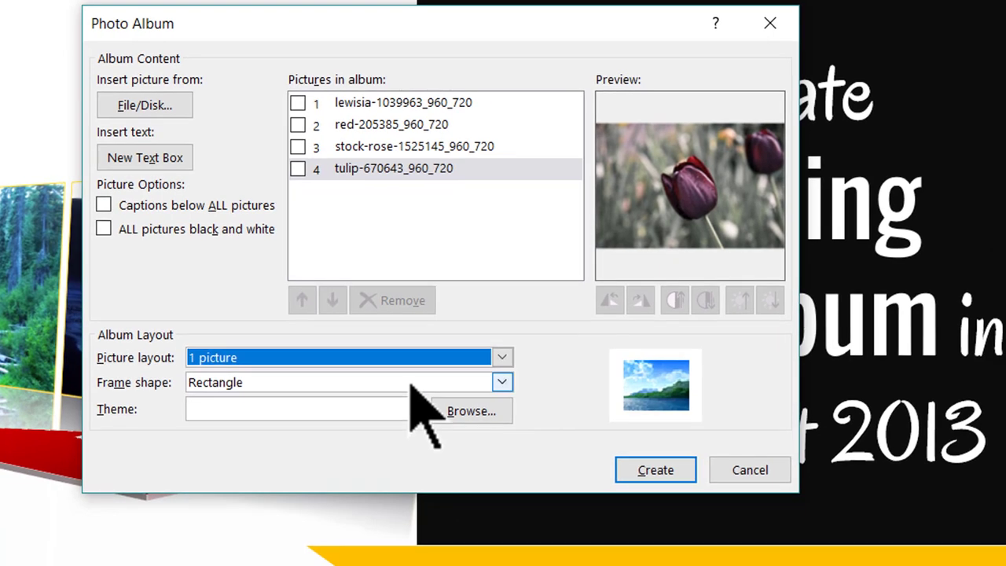
pyautogui.click(411, 383)
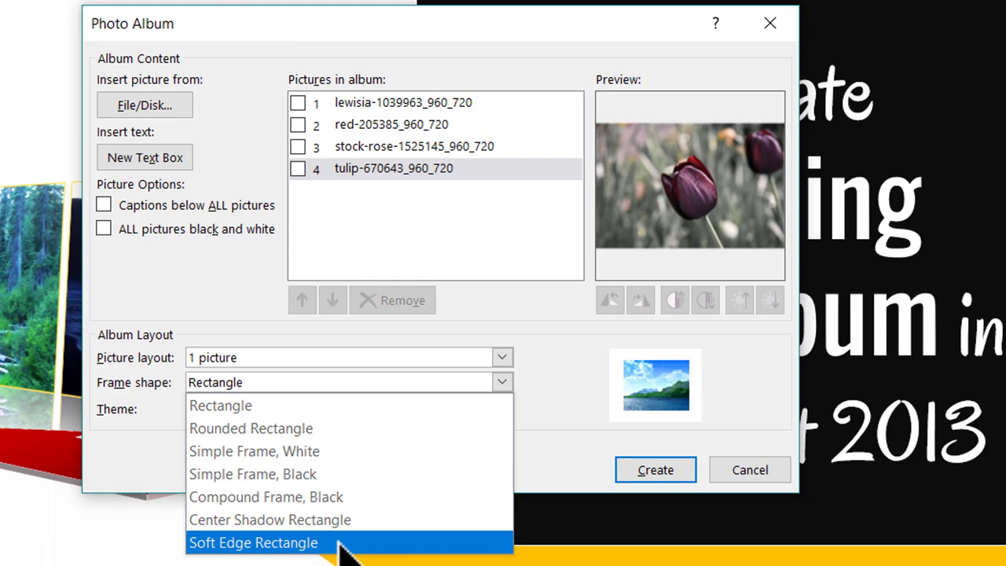
pyautogui.click(340, 543)
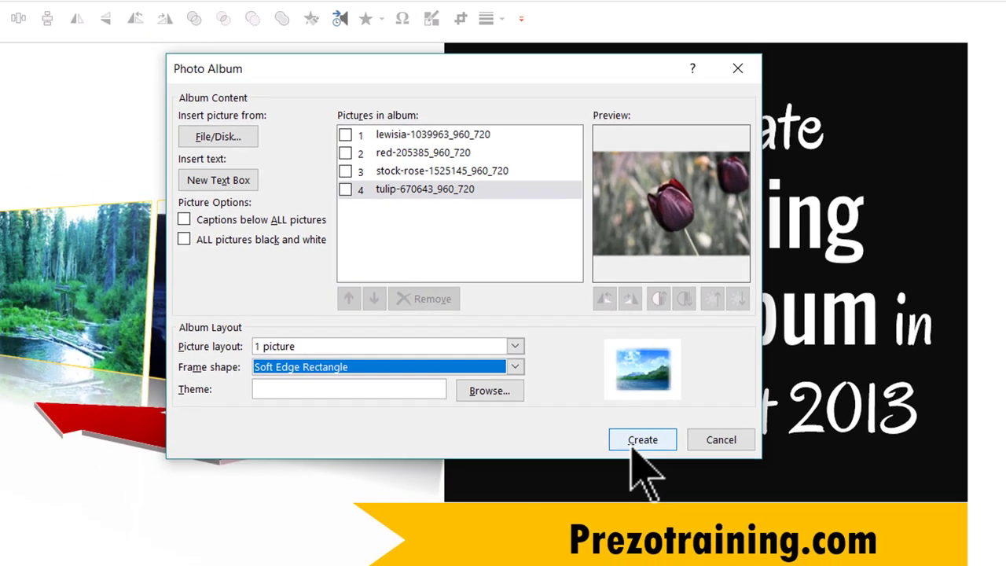
pyautogui.click(631, 445)
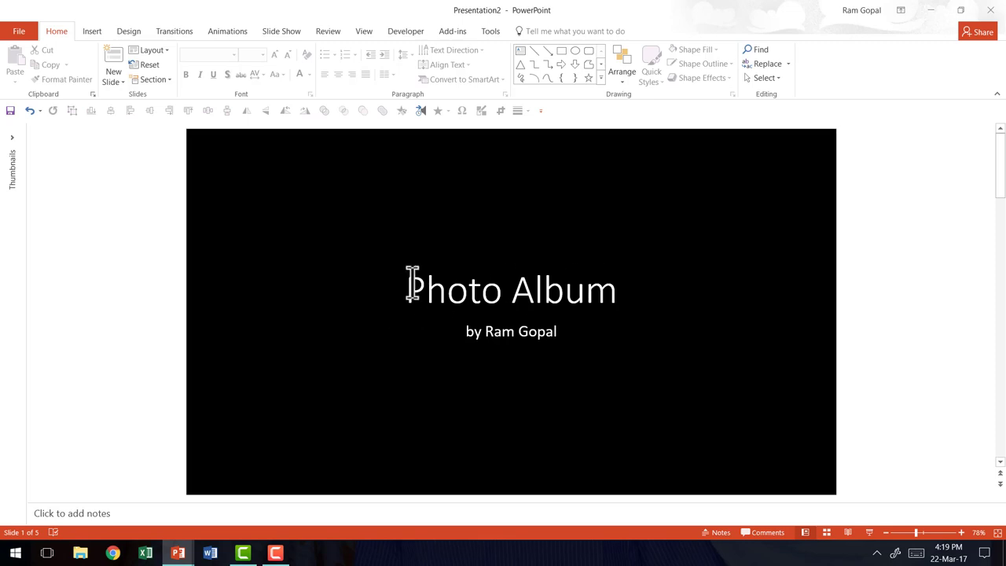
# - Replace the title slide's 'Photo Album' text with 'My Photo Album'
pyautogui.moveTo(408, 288); pyautogui.dragTo(692, 287)
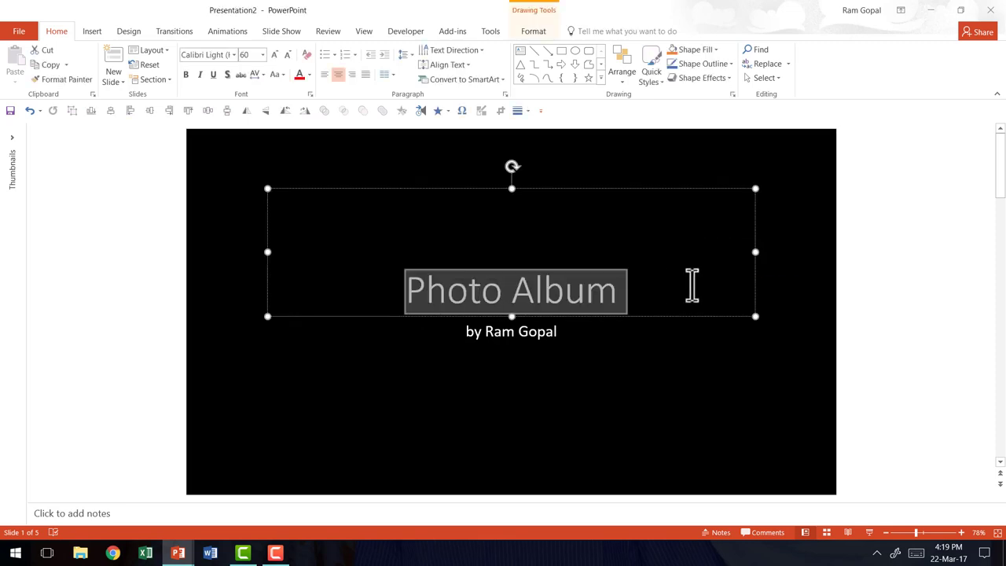
pyautogui.write('My ')
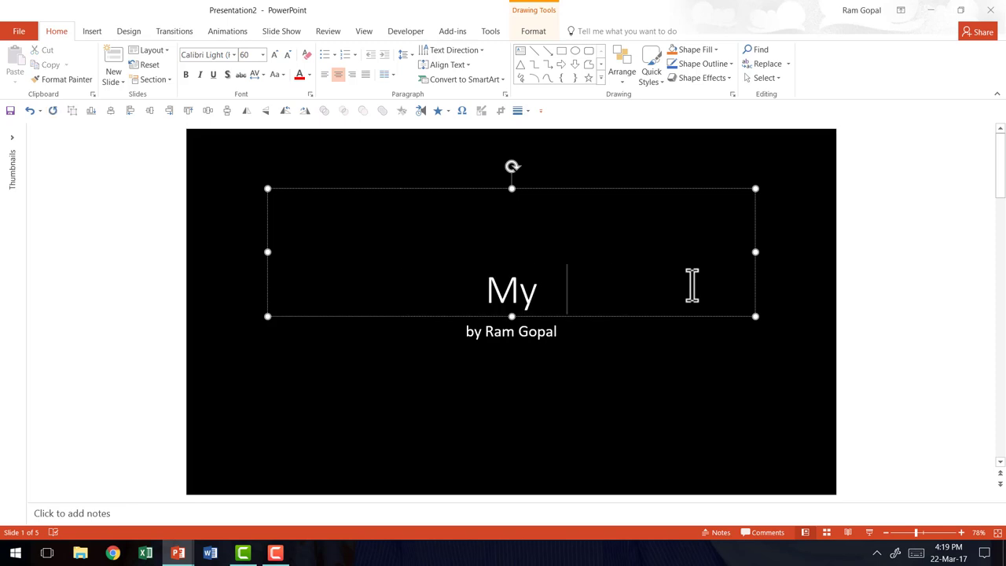
pyautogui.write(' Photo')
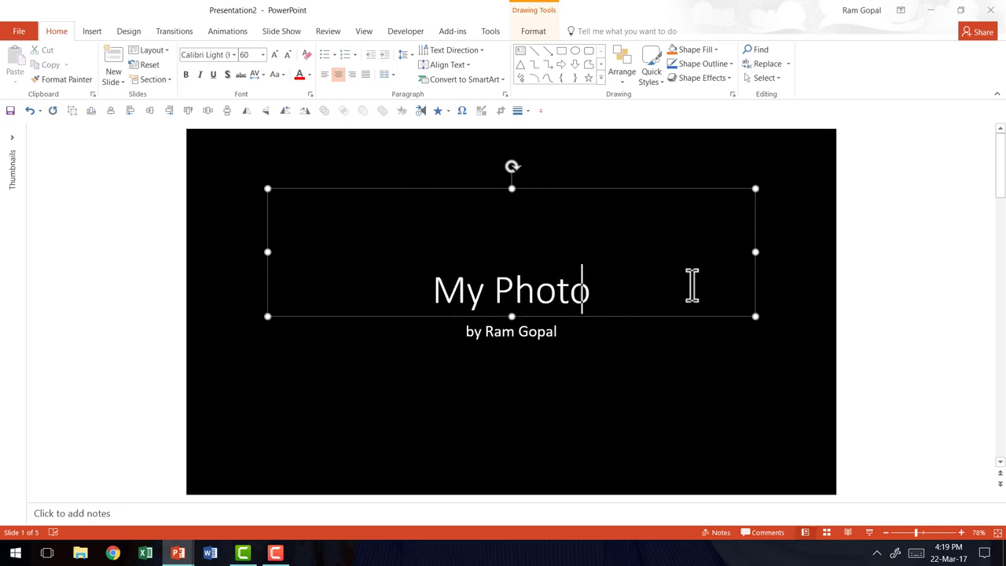
pyautogui.write('Albu')
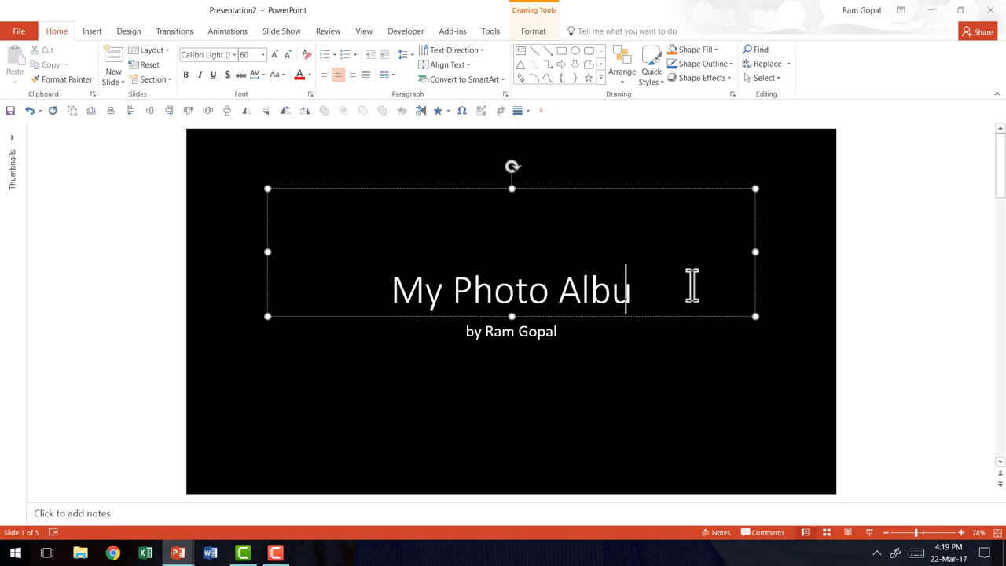
pyautogui.write('m')
pyautogui.click(891, 286)
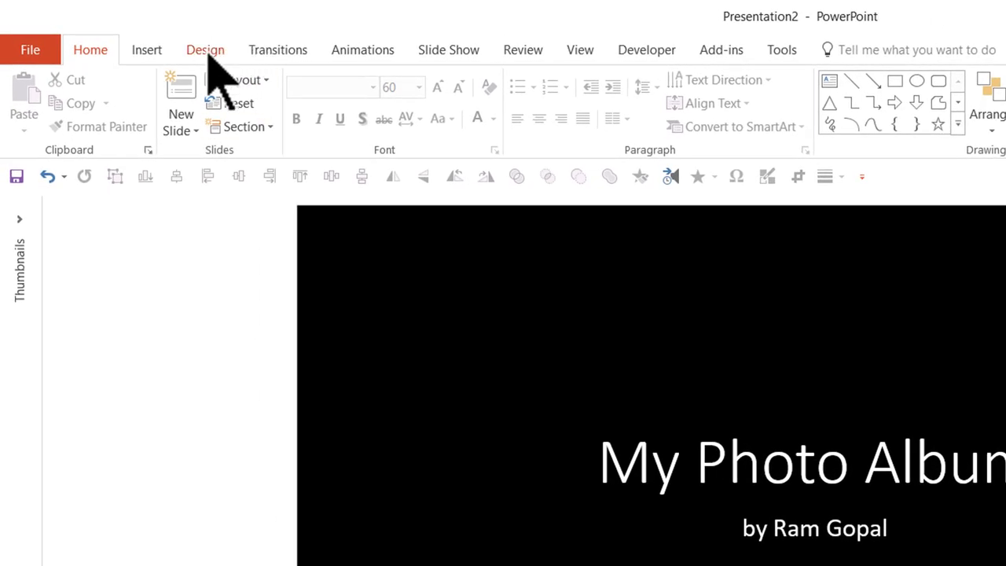
# - Apply the maroon Office design theme and scroll through the slides to check it
pyautogui.click(207, 56)
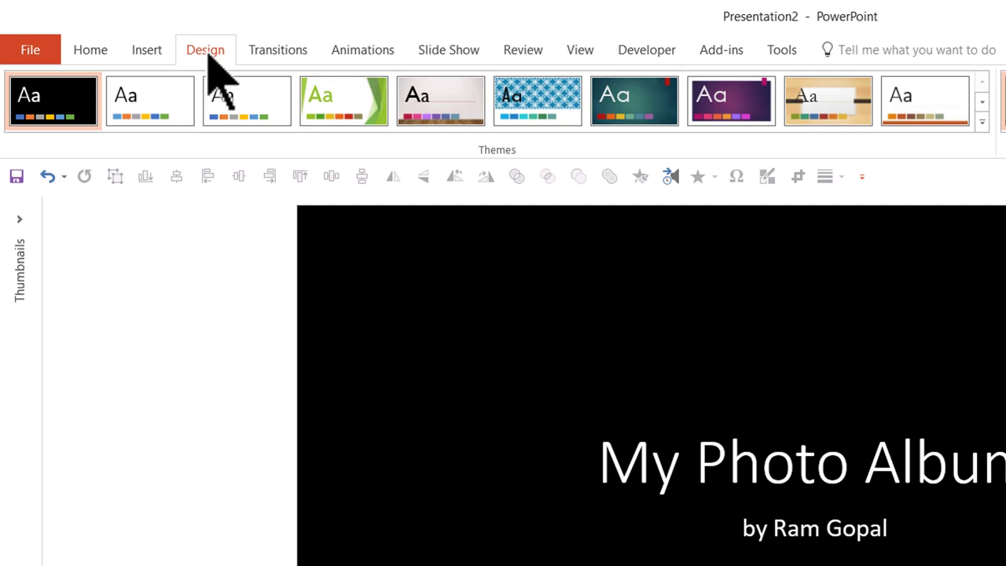
pyautogui.click(982, 122)
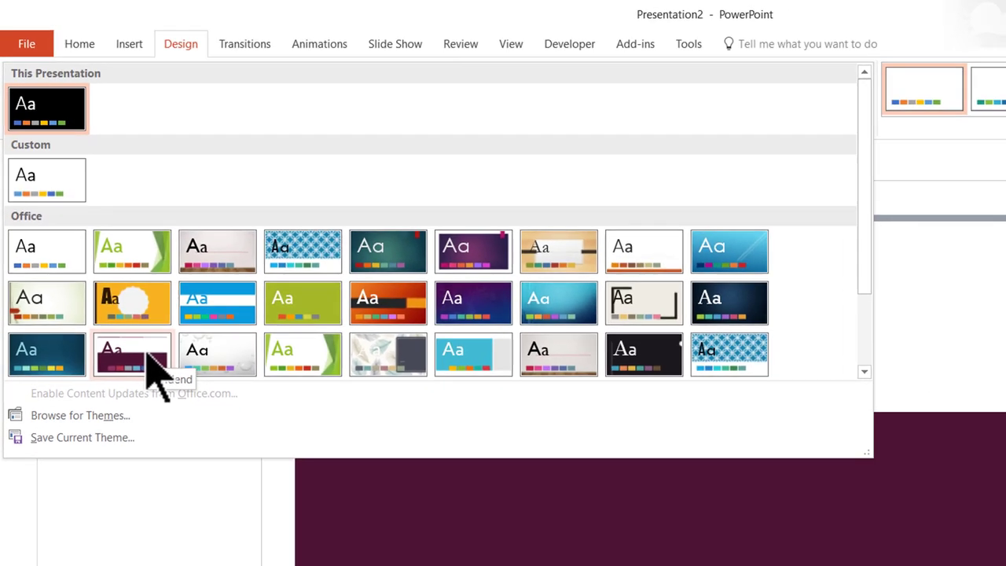
pyautogui.click(174, 408)
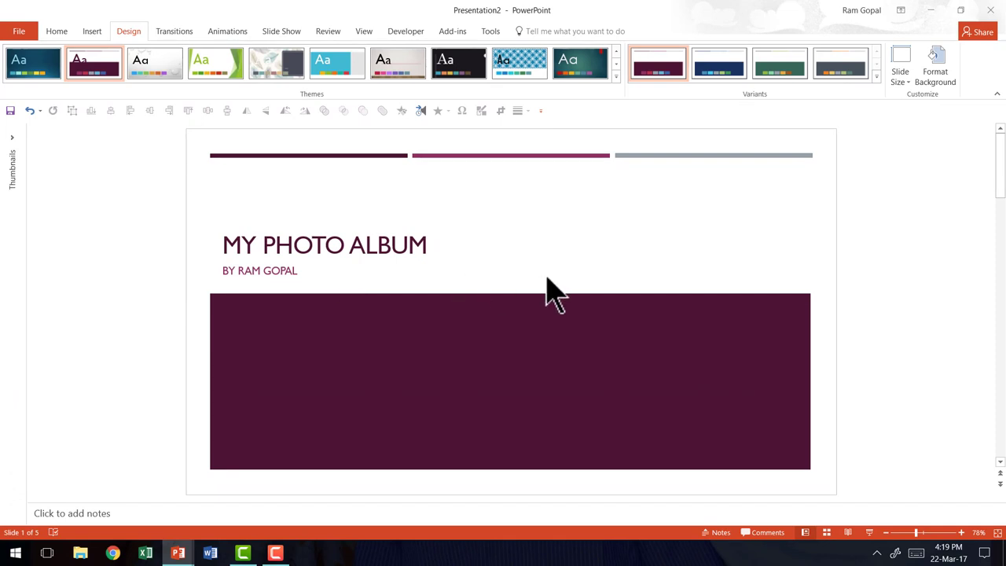
pyautogui.scroll(-1, 551, 290)
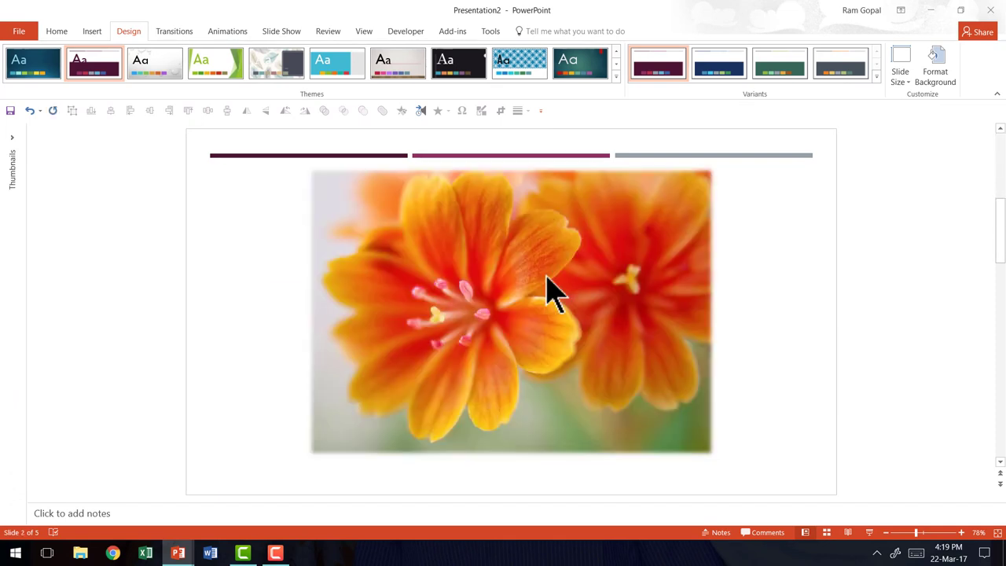
pyautogui.scroll(-1, 552, 295)
pyautogui.scroll(-1, 553, 295)
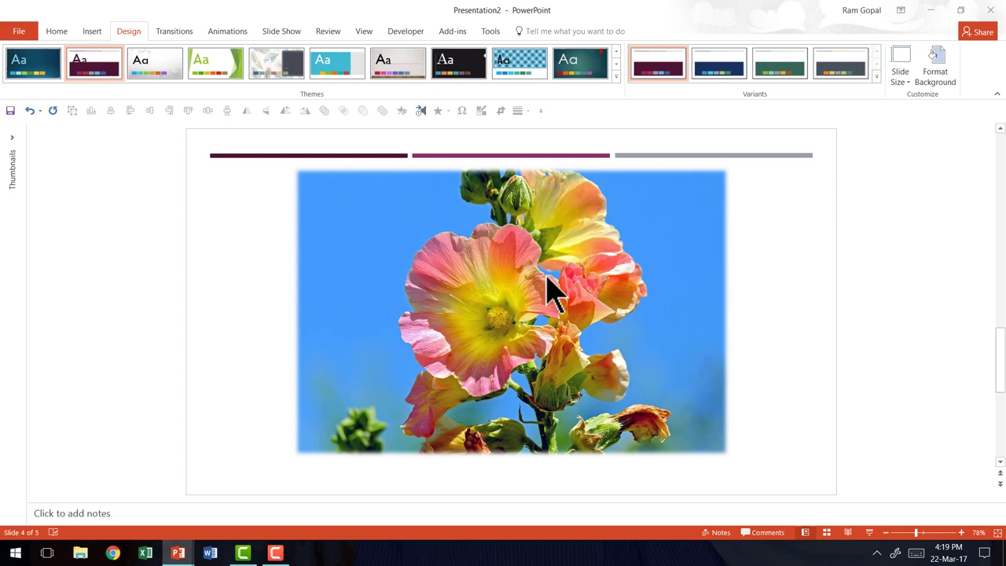
pyautogui.scroll(1, 553, 292)
pyautogui.scroll(2, 554, 294)
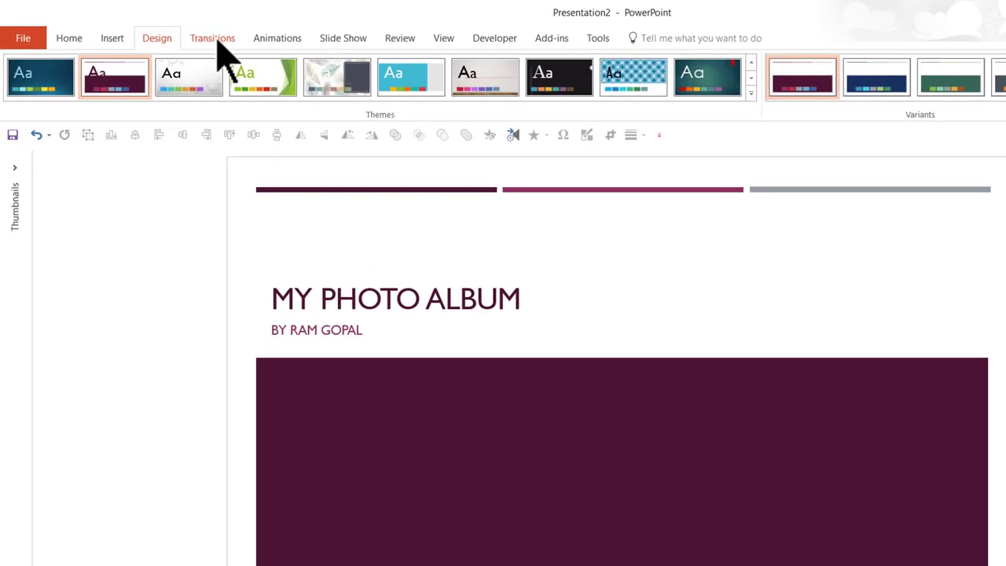
# - Apply the Gallery transition with automatic advance after 00:01.00
pyautogui.click(213, 39)
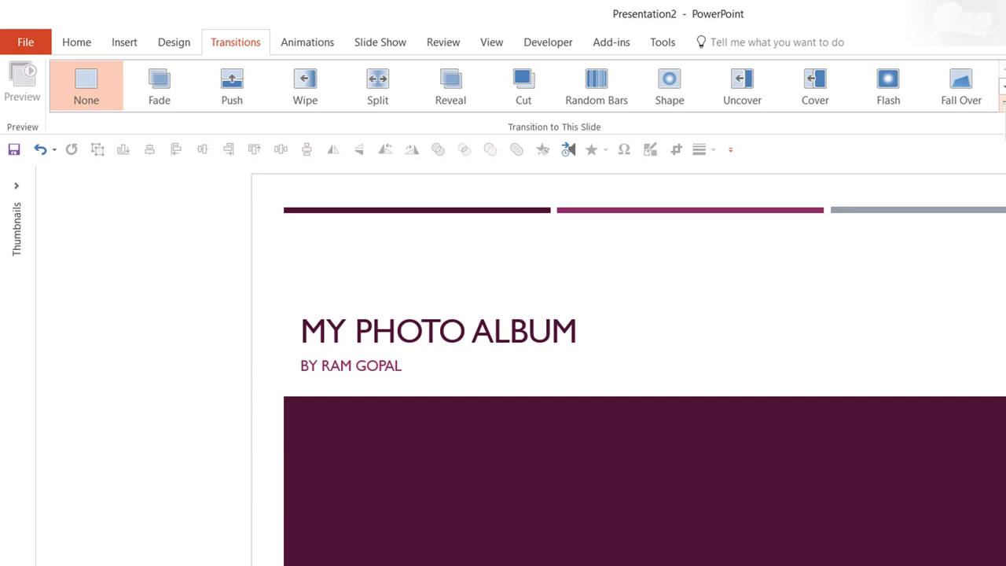
pyautogui.click(1003, 103)
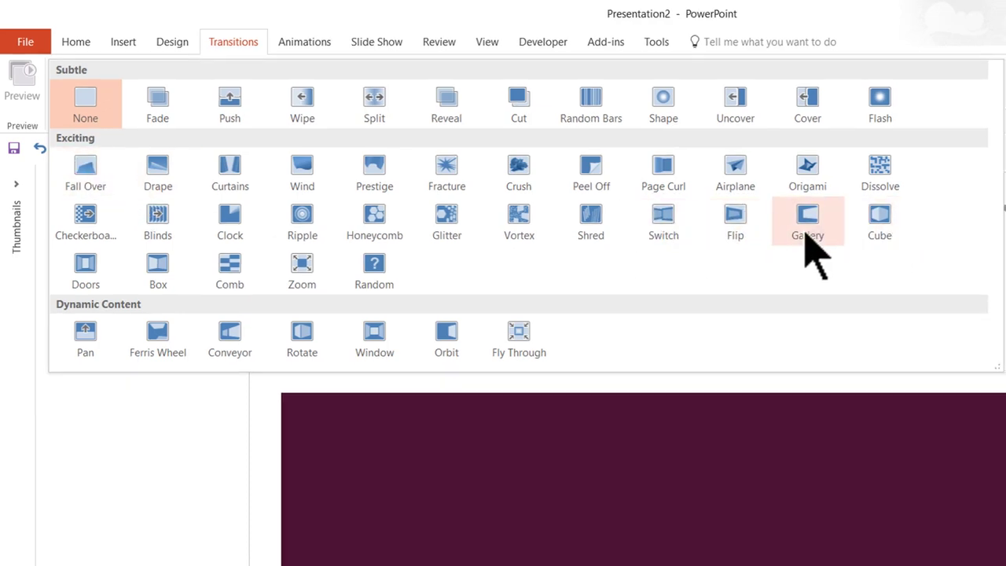
pyautogui.click(806, 236)
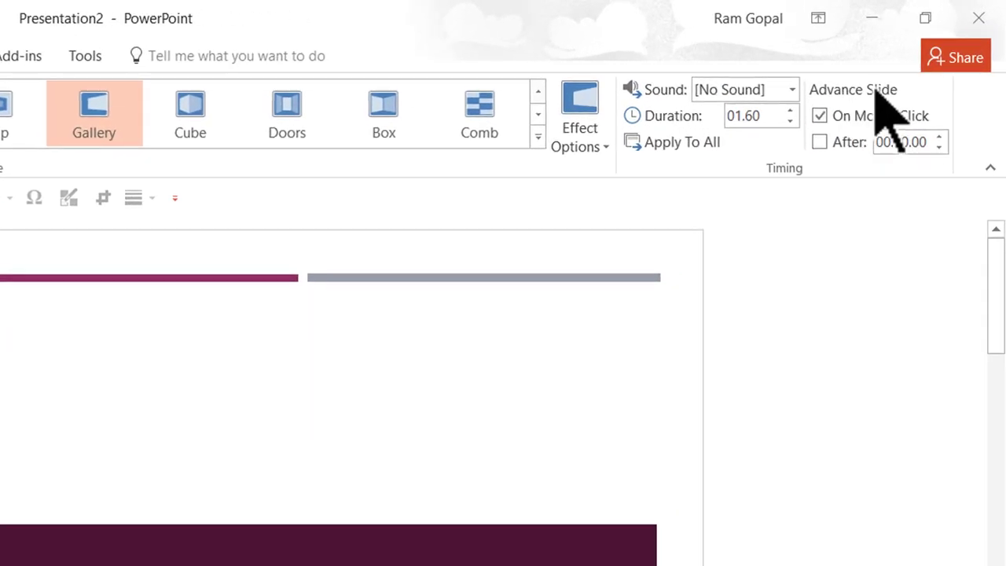
pyautogui.click(833, 143)
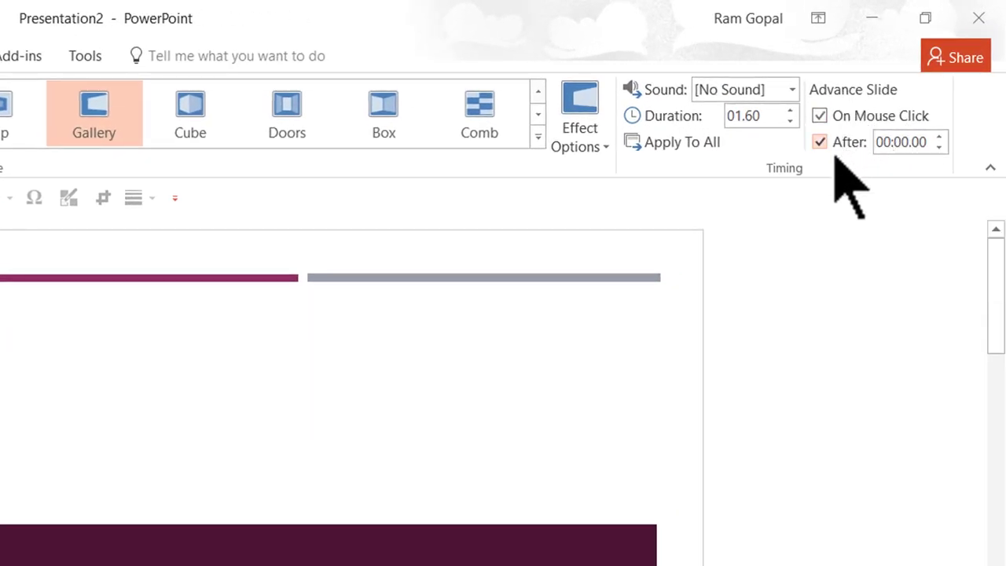
pyautogui.click(940, 138)
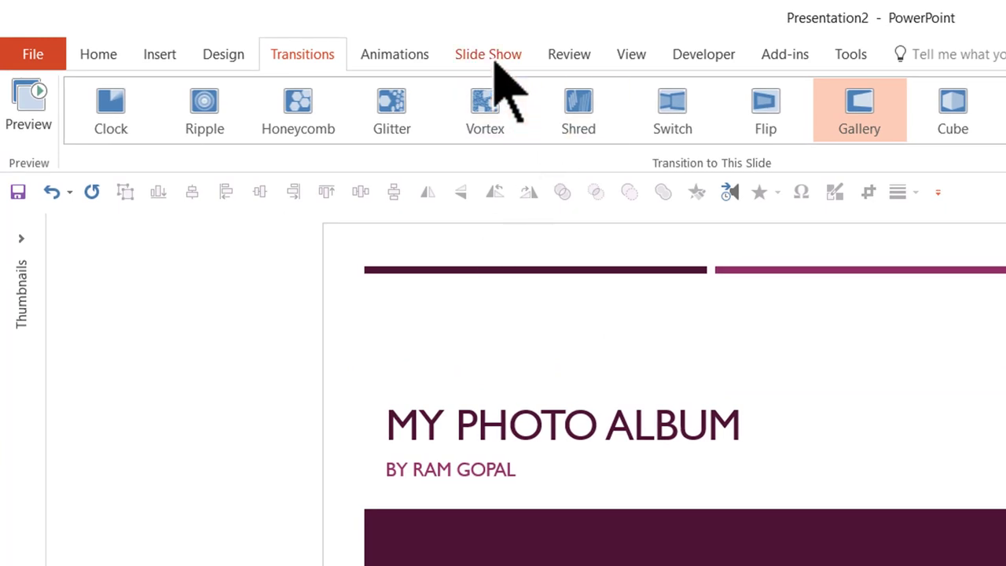
# - Set the slide show type to Browsed at a kiosk (full screen)
pyautogui.click(488, 54)
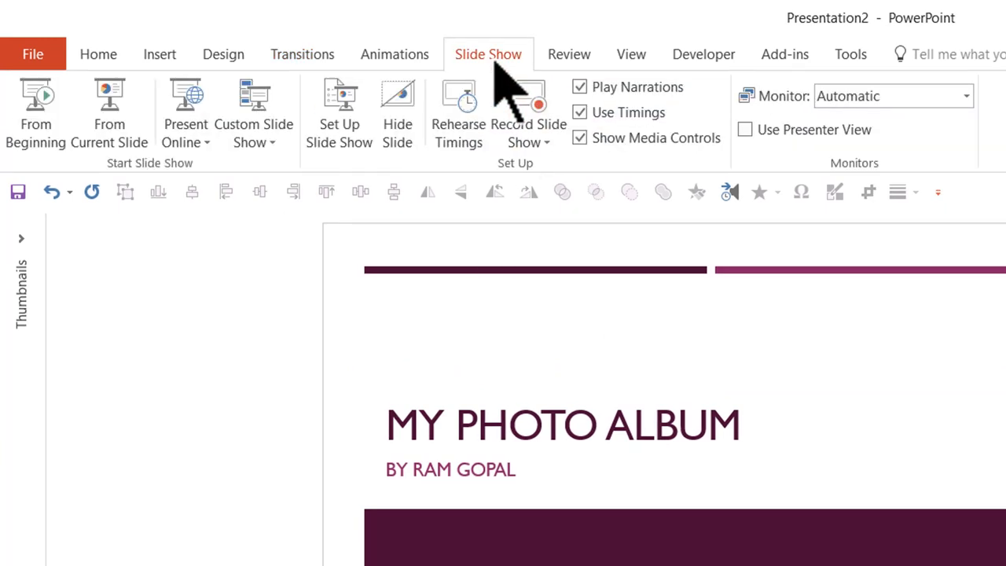
pyautogui.click(336, 142)
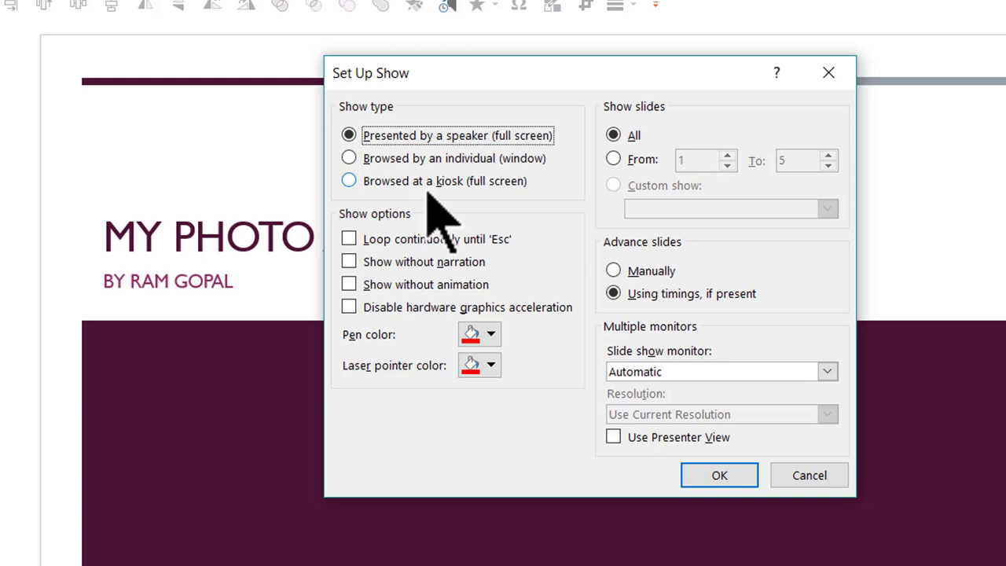
pyautogui.click(350, 181)
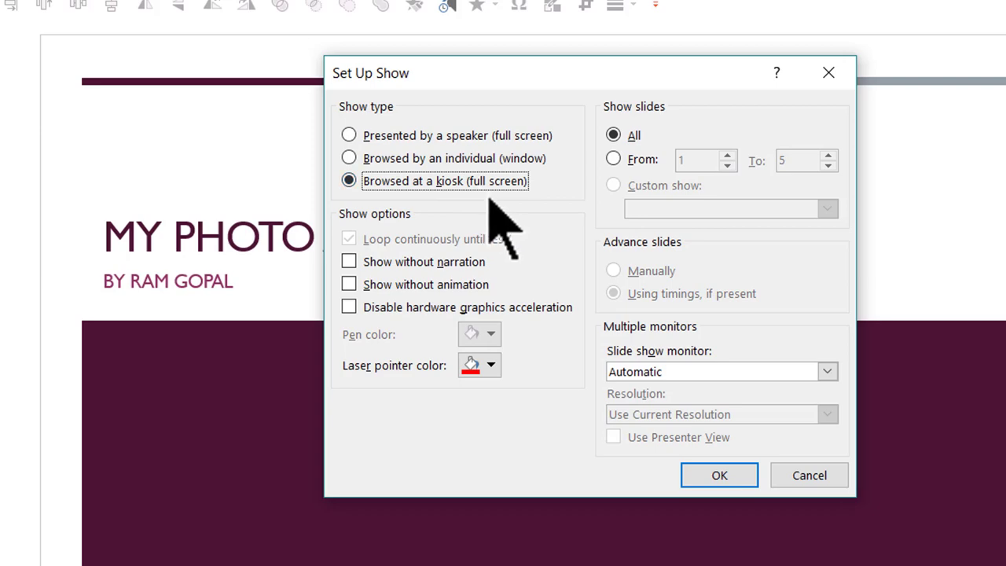
pyautogui.click(732, 474)
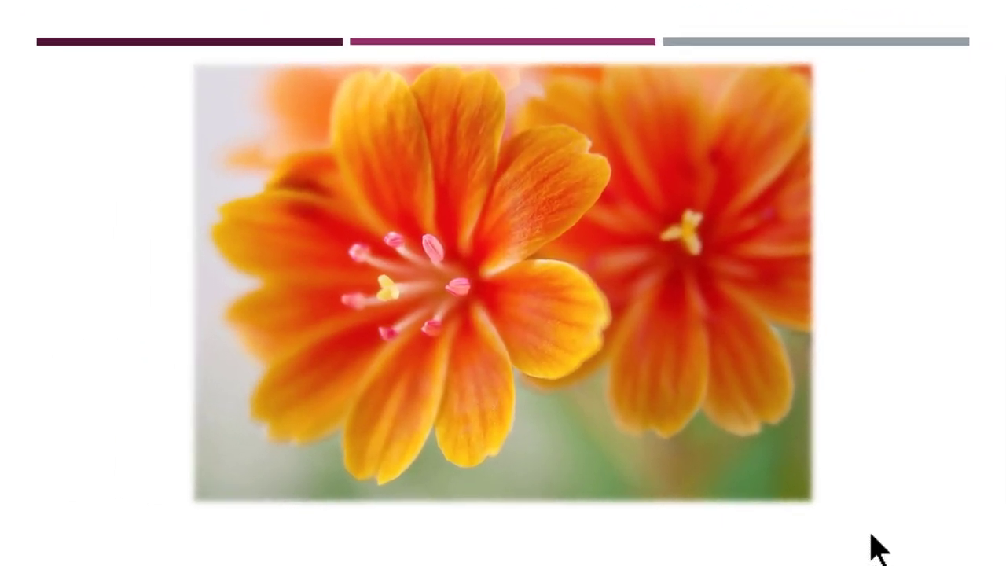
pyautogui.click(872, 535)
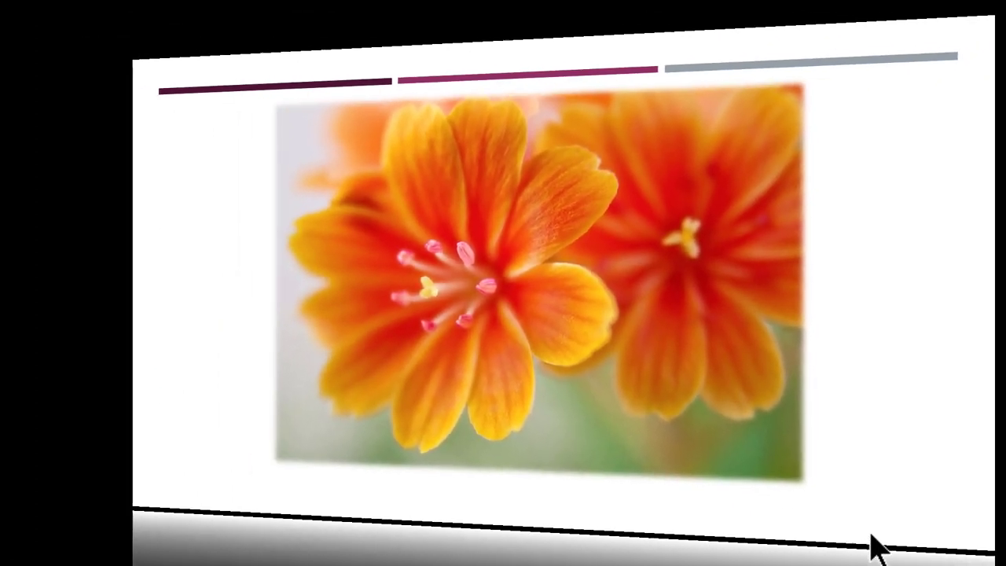